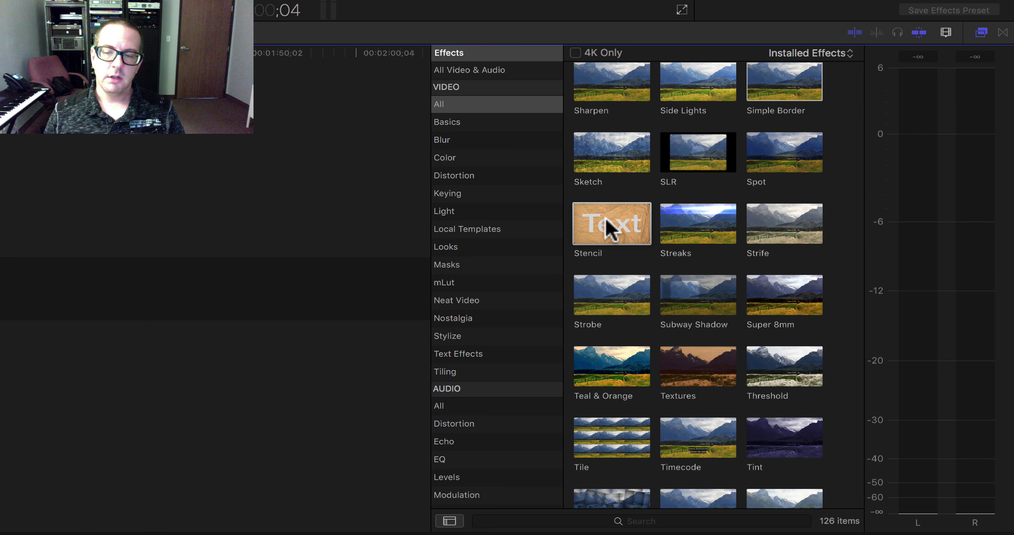
- Apply the Stencil effect to all six selected timeline clips and select the DJI_0023 clip for adjustment
{"action": "left_click_drag", "start_coordinate": [616, 220], "coordinate": [0, 279]}
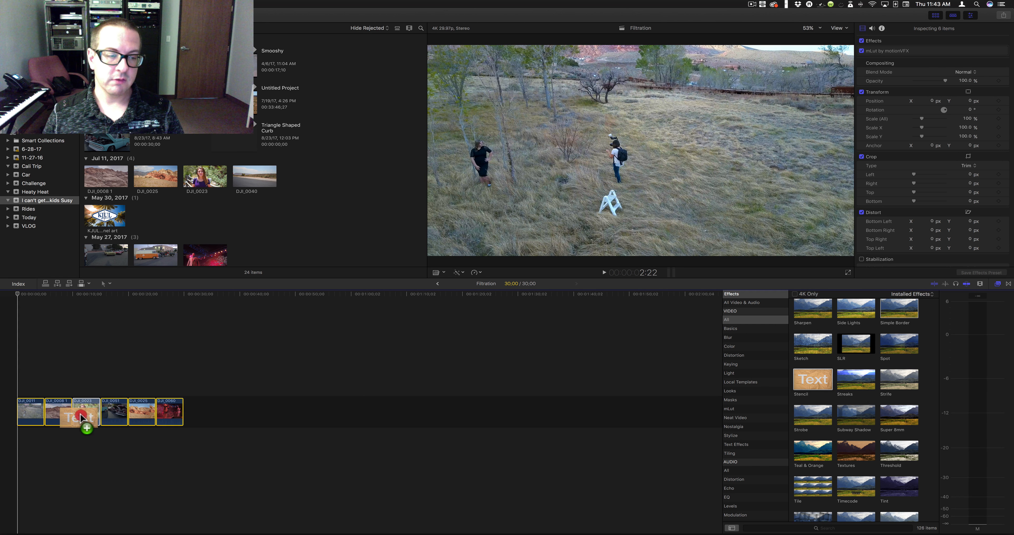
{"action": "left_click_drag", "start_coordinate": [81, 418], "coordinate": [80, 408]}
{"action": "left_click", "coordinate": [84, 294]}
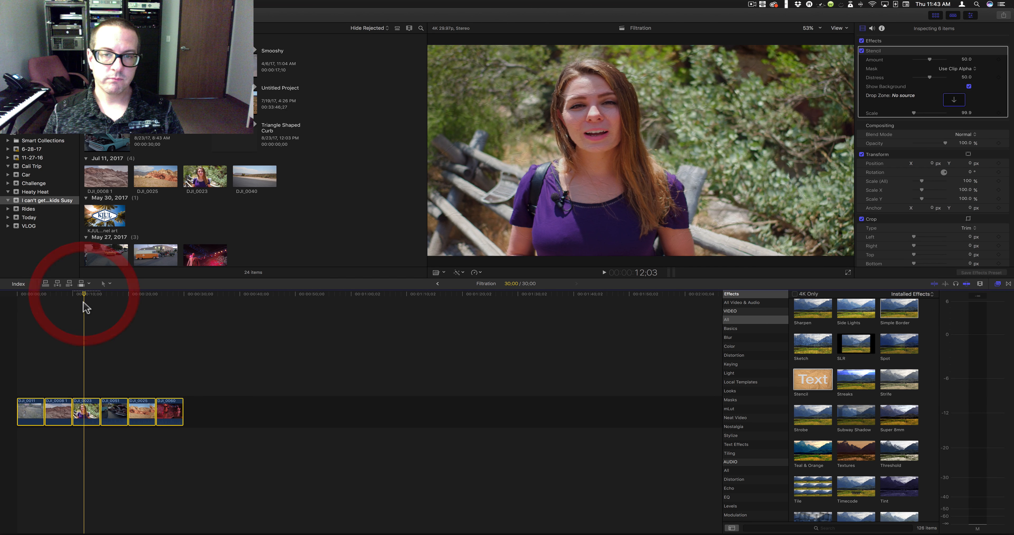
{"action": "left_click", "coordinate": [83, 299]}
{"action": "left_click", "coordinate": [87, 295]}
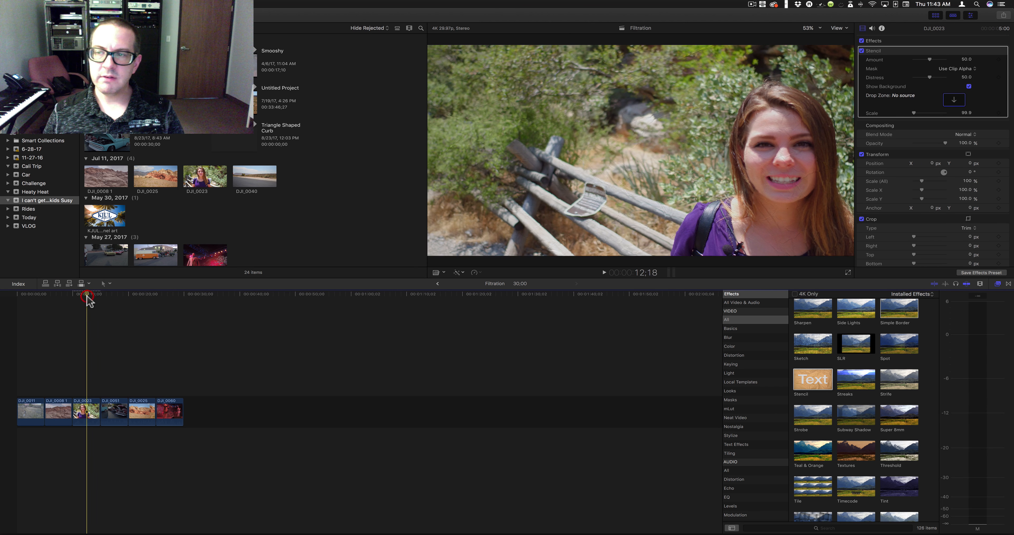
{"action": "left_click", "coordinate": [87, 411]}
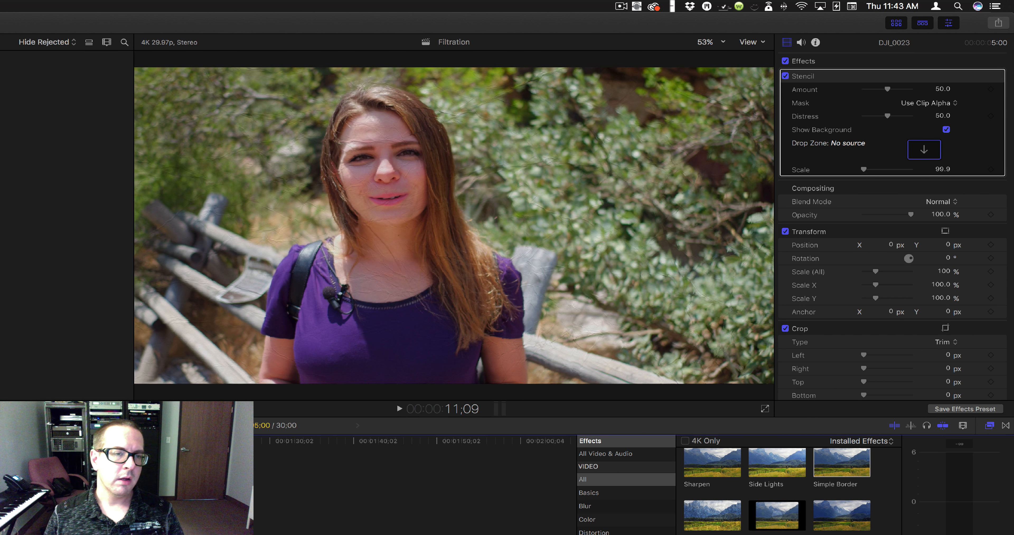
- Fill the Stencil's drop zone with the KJUL YouTube channel art and play back part of the clip
{"action": "scroll", "coordinate": [67, 224], "scroll_direction": "down", "scroll_amount": 3}
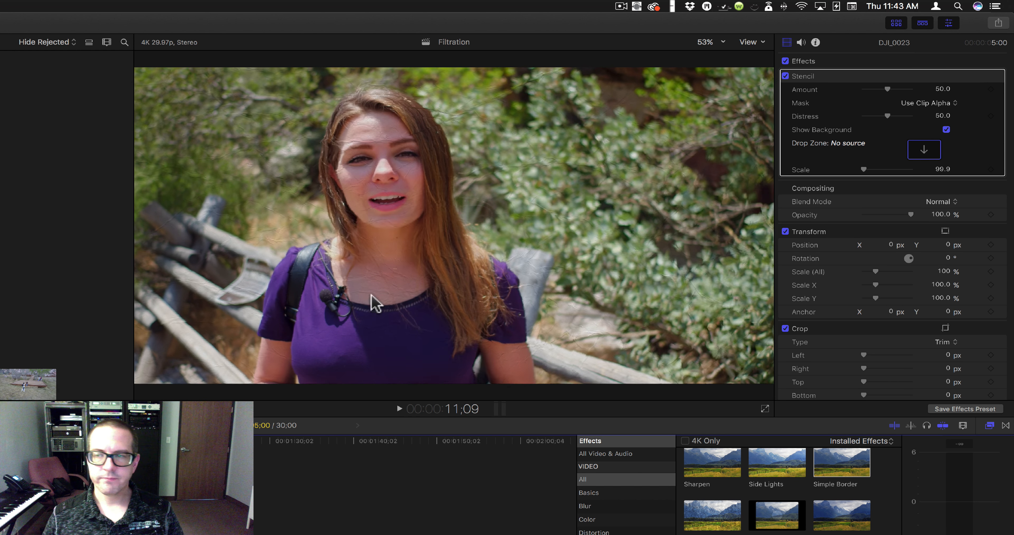
{"action": "left_click", "coordinate": [923, 149]}
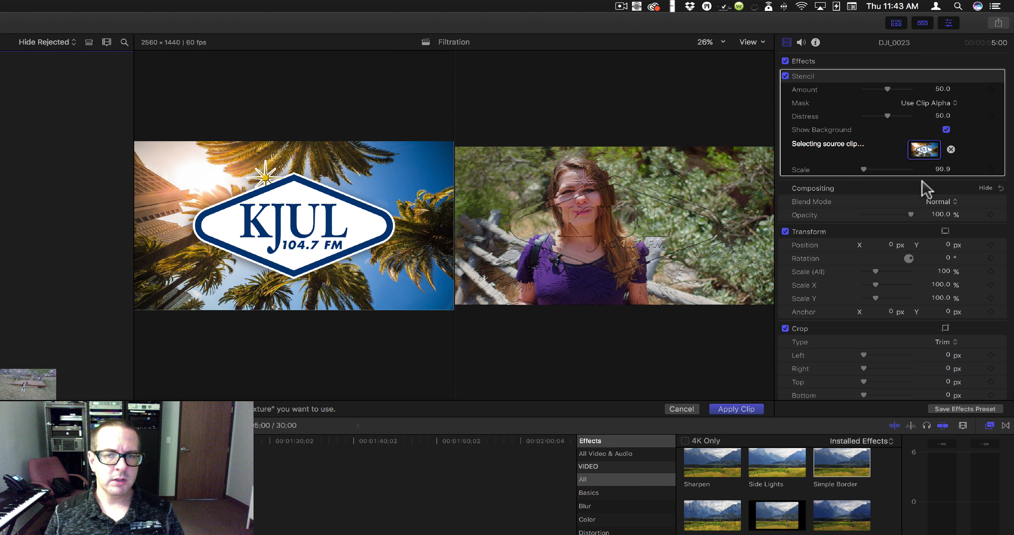
{"action": "left_click", "coordinate": [745, 409]}
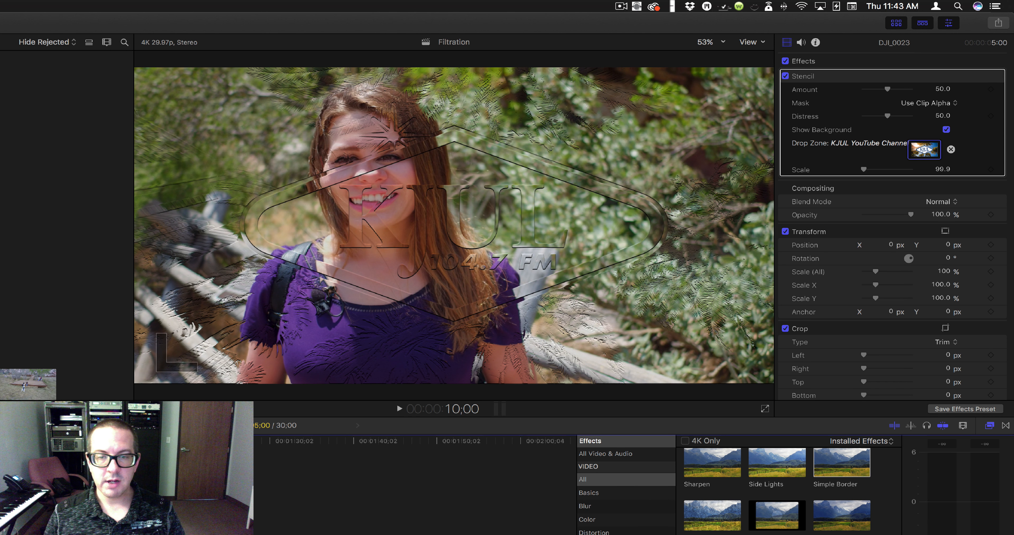
{"action": "key", "text": "space"}
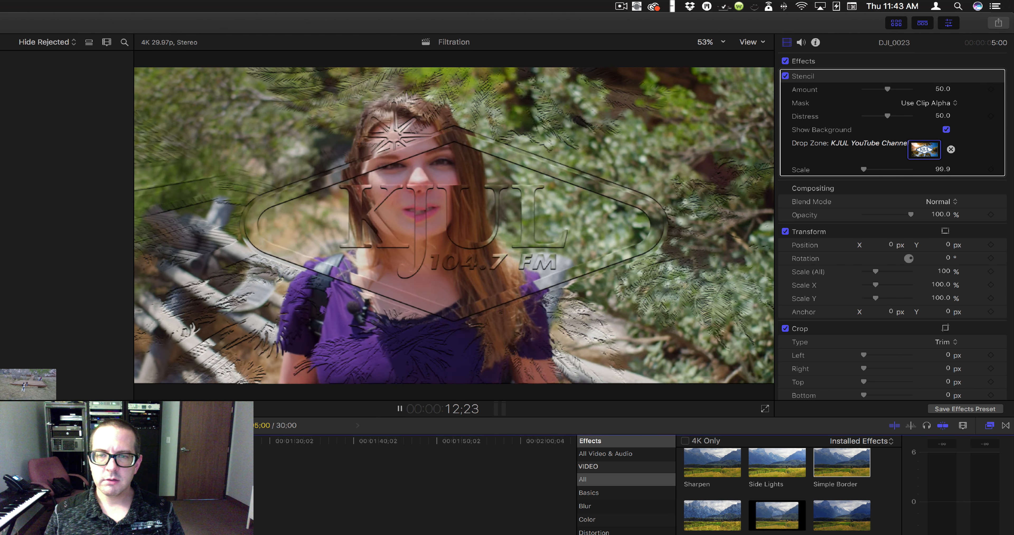
{"action": "key", "text": "space"}
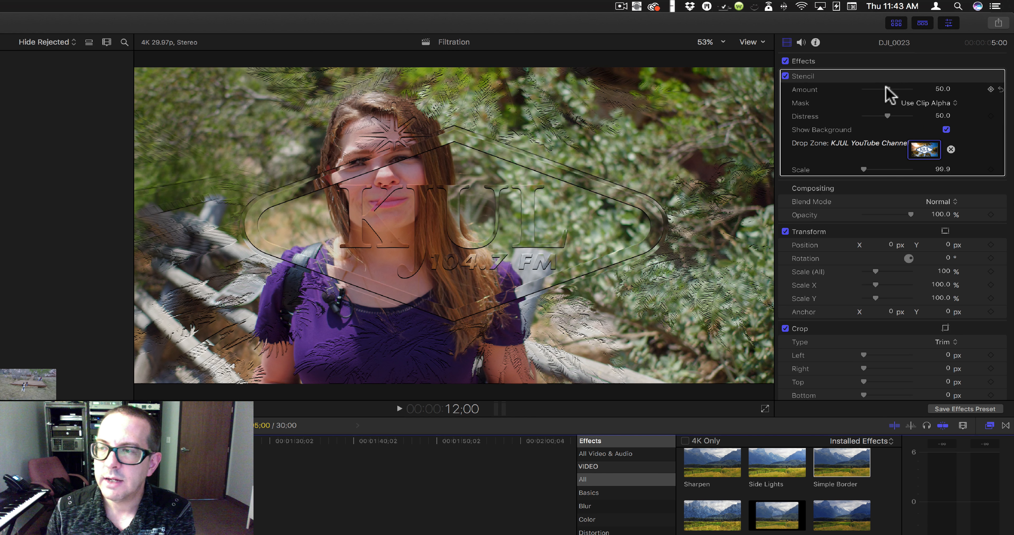
- Set the Stencil Amount to 96.49 and try the Use Clip Luminance mask before returning to Use Clip Alpha
{"action": "left_click_drag", "start_coordinate": [886, 88], "coordinate": [912, 93]}
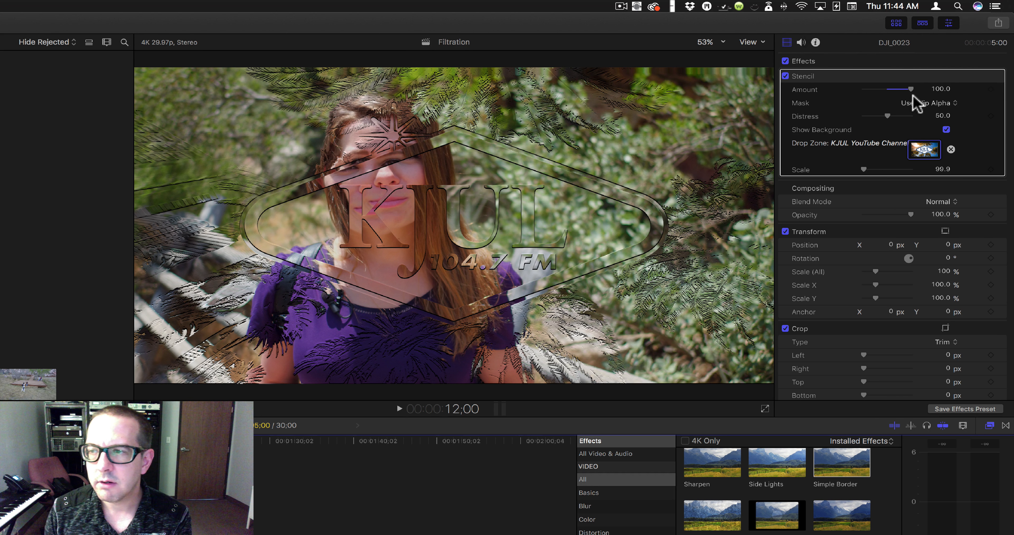
{"action": "mouse_move", "coordinate": [909, 90]}
{"action": "left_mouse_down"}
{"action": "mouse_move", "coordinate": [858, 94]}
{"action": "mouse_move", "coordinate": [909, 94]}
{"action": "left_mouse_up"}
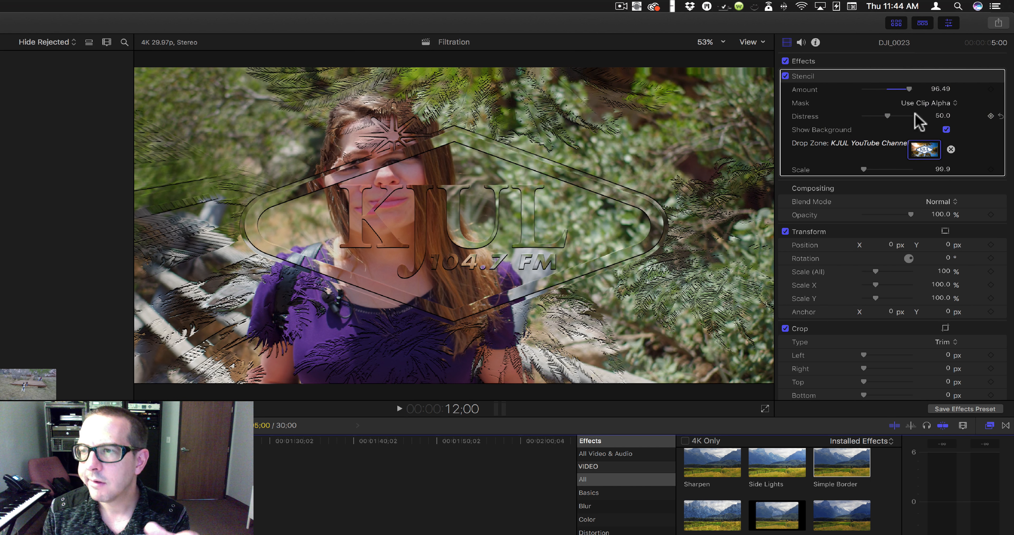
{"action": "left_click", "coordinate": [934, 102]}
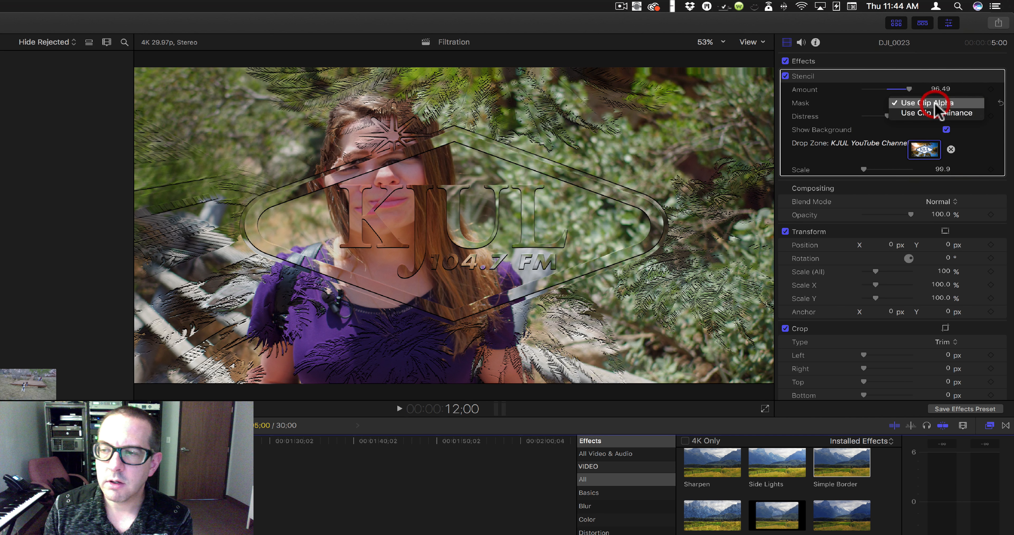
{"action": "left_click", "coordinate": [931, 112]}
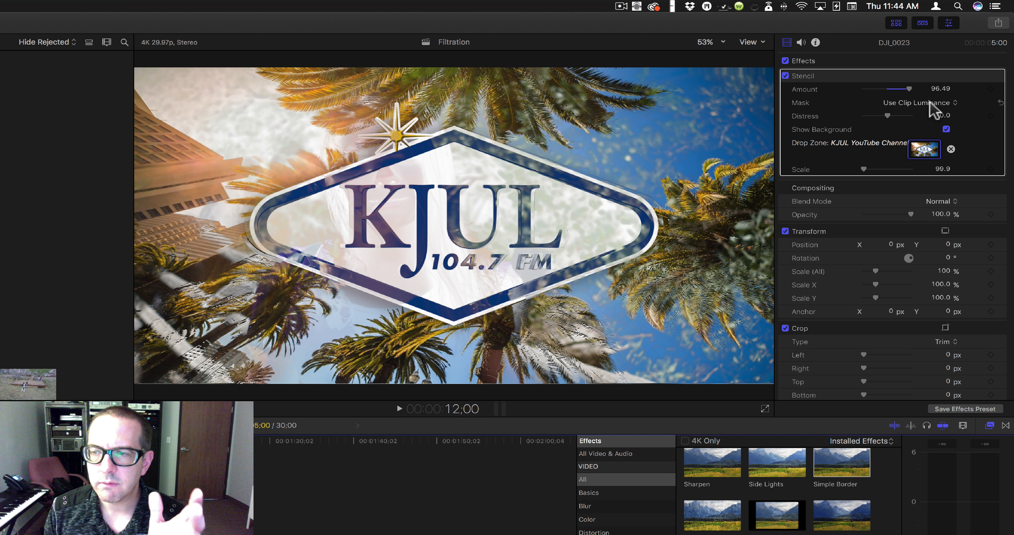
{"action": "left_click", "coordinate": [930, 102]}
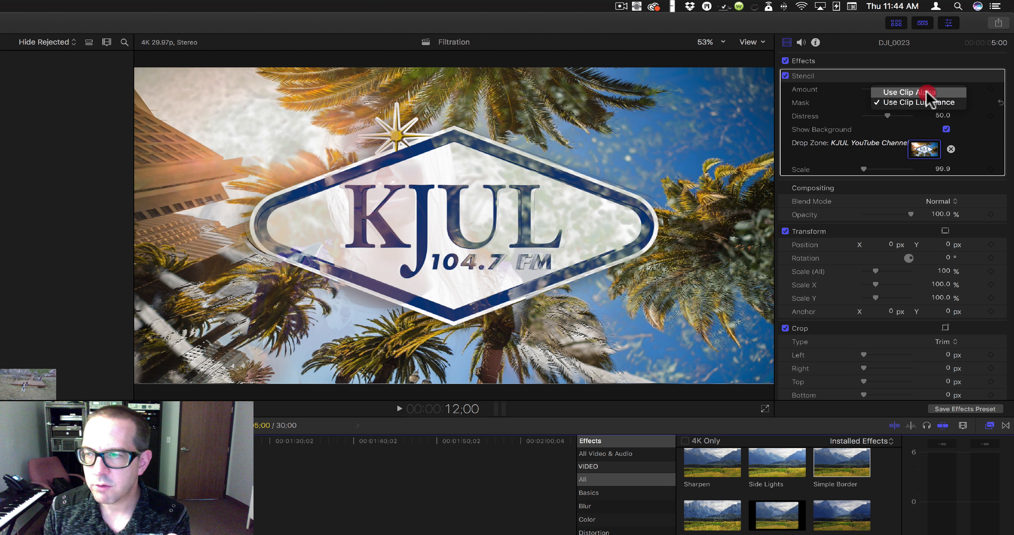
{"action": "left_click", "coordinate": [930, 93]}
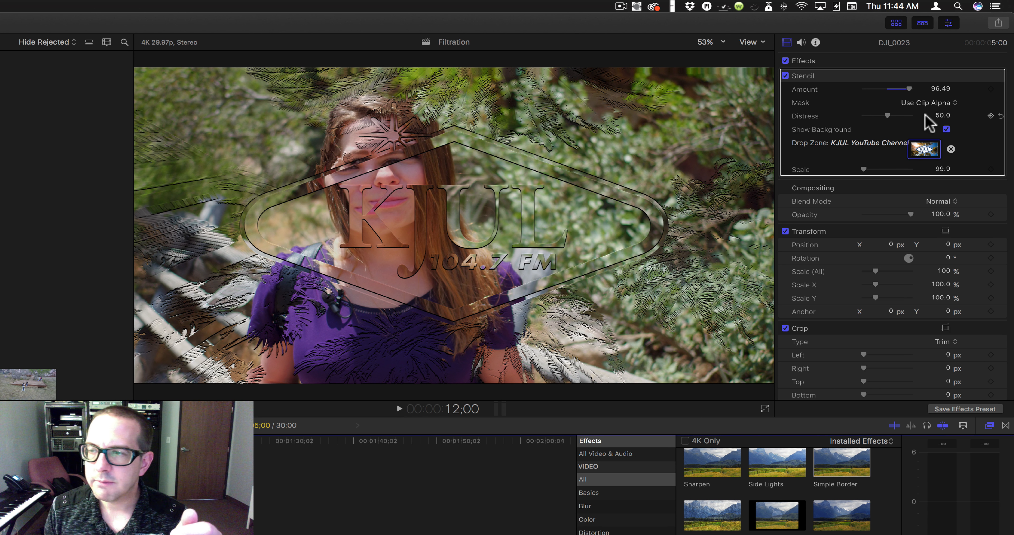
- Try the Stencil's Distress at 0 and set both Amount and Distress to 100
{"action": "left_click_drag", "start_coordinate": [887, 116], "coordinate": [846, 118]}
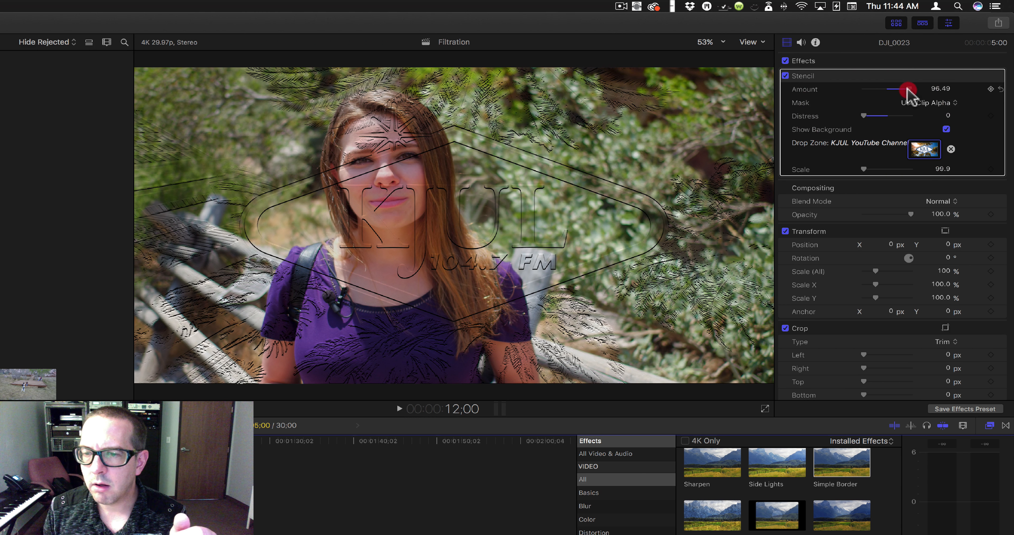
{"action": "mouse_move", "coordinate": [908, 92]}
{"action": "left_mouse_down"}
{"action": "mouse_move", "coordinate": [857, 94]}
{"action": "mouse_move", "coordinate": [921, 97]}
{"action": "left_mouse_up"}
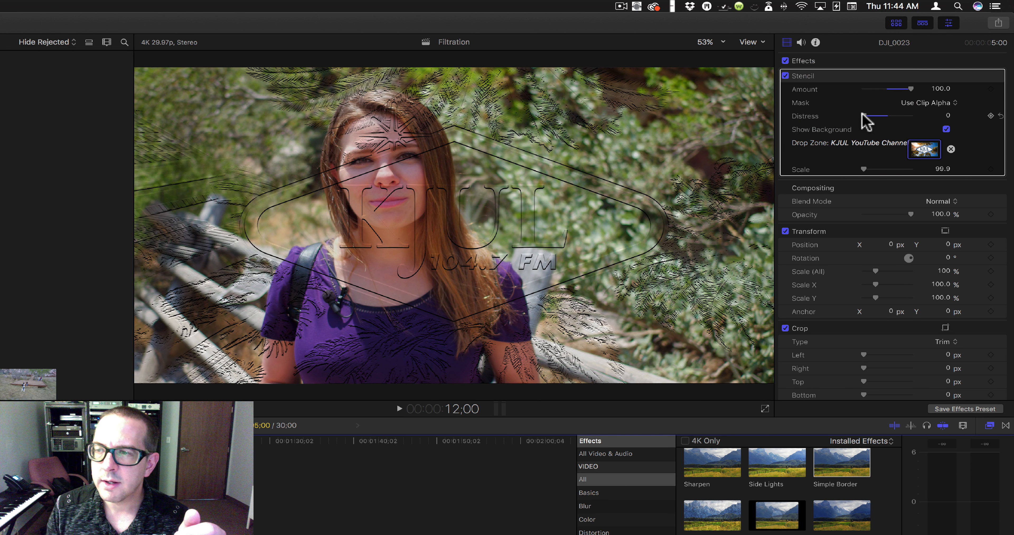
{"action": "left_click_drag", "start_coordinate": [862, 115], "coordinate": [944, 117]}
{"action": "left_click_drag", "start_coordinate": [910, 89], "coordinate": [939, 97]}
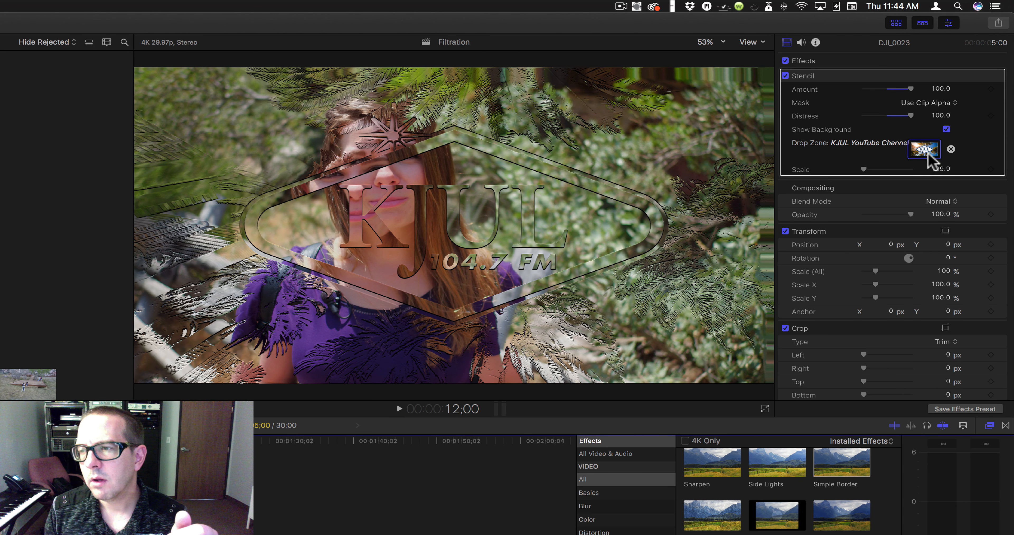
- Try the Stencil with Use Clip Luminance and Show Background off and on, ending on Use Clip Alpha with the background enabled
{"action": "left_click", "coordinate": [946, 129]}
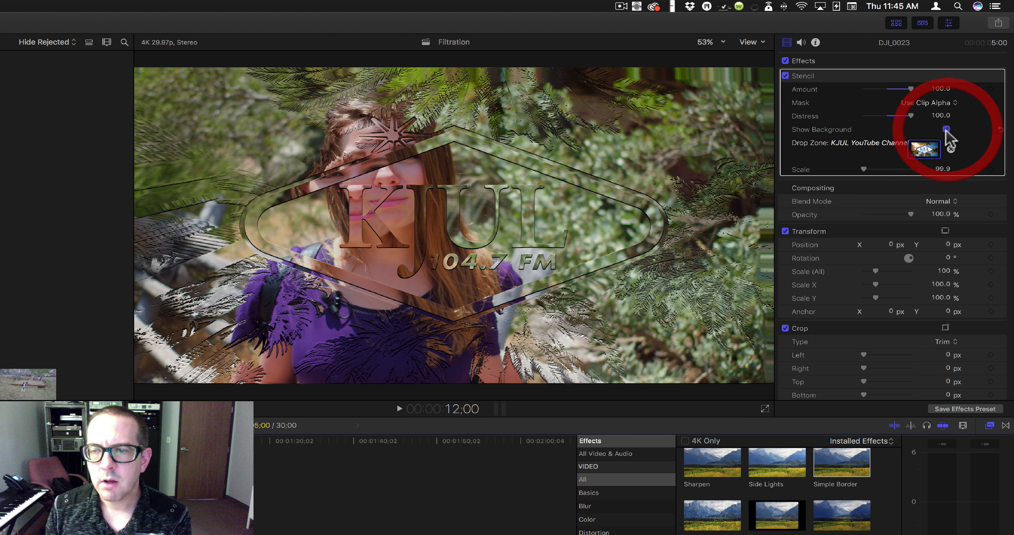
{"action": "left_click", "coordinate": [935, 102]}
{"action": "left_click", "coordinate": [930, 112]}
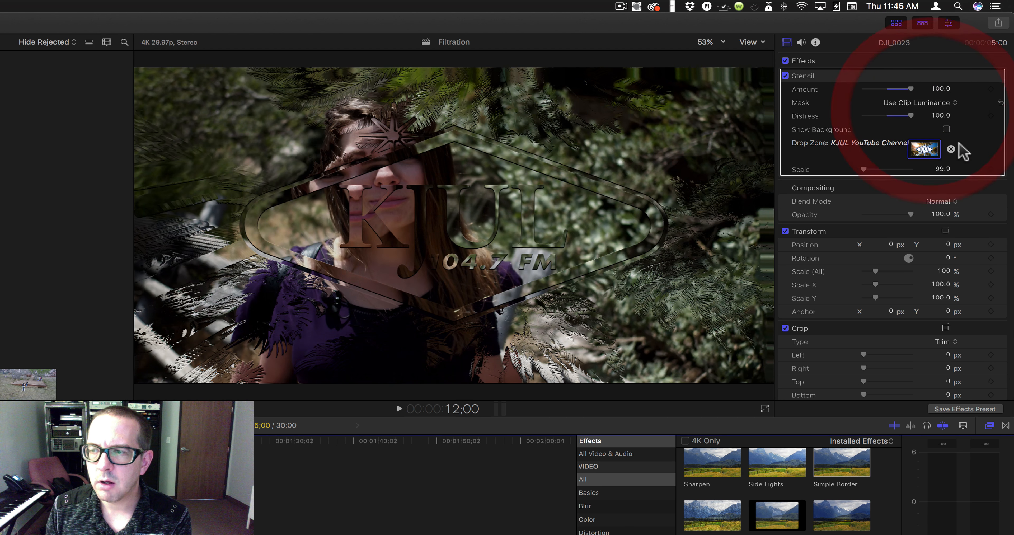
{"action": "left_click", "coordinate": [945, 130]}
{"action": "left_click", "coordinate": [946, 130]}
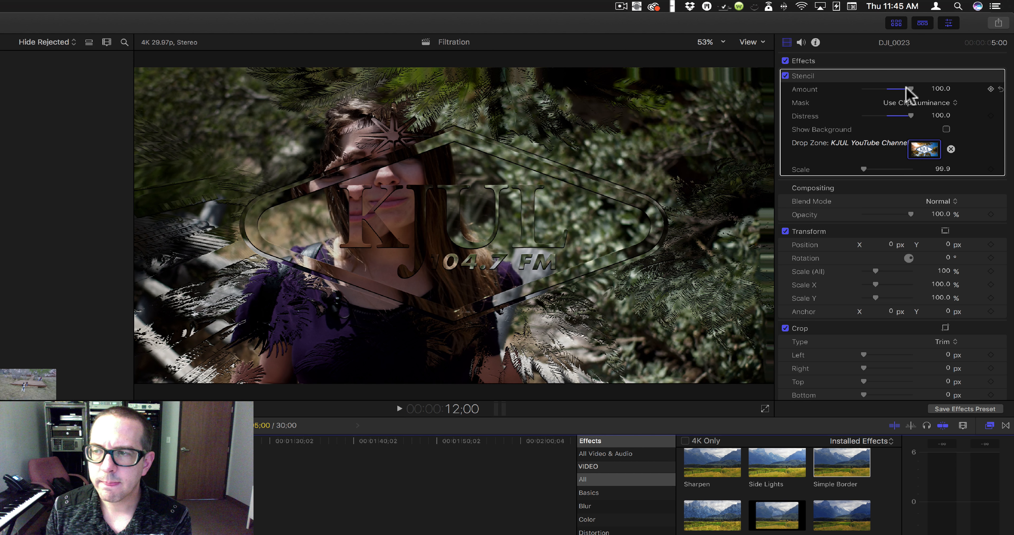
{"action": "left_click_drag", "start_coordinate": [906, 90], "coordinate": [924, 132]}
{"action": "left_click", "coordinate": [946, 129]}
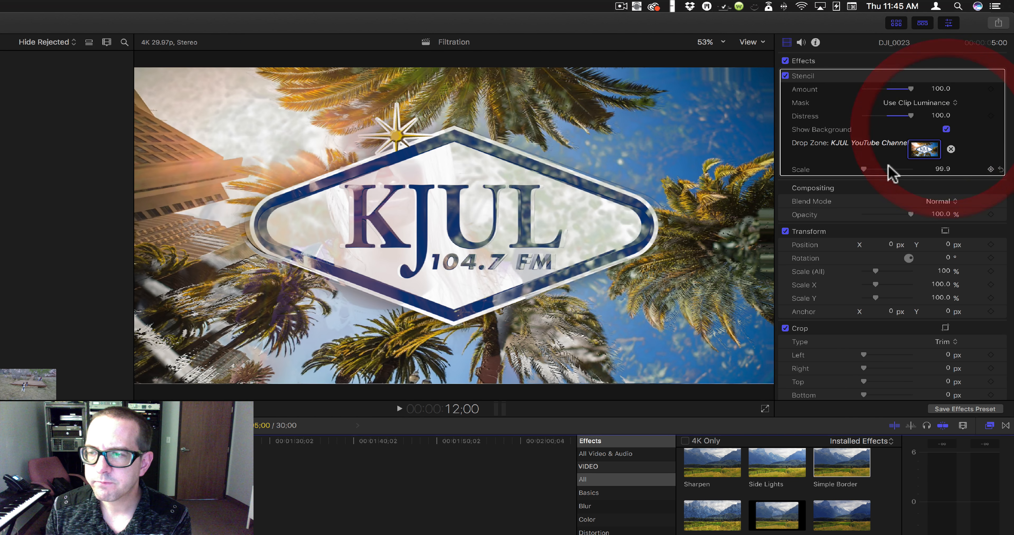
{"action": "left_click", "coordinate": [927, 103]}
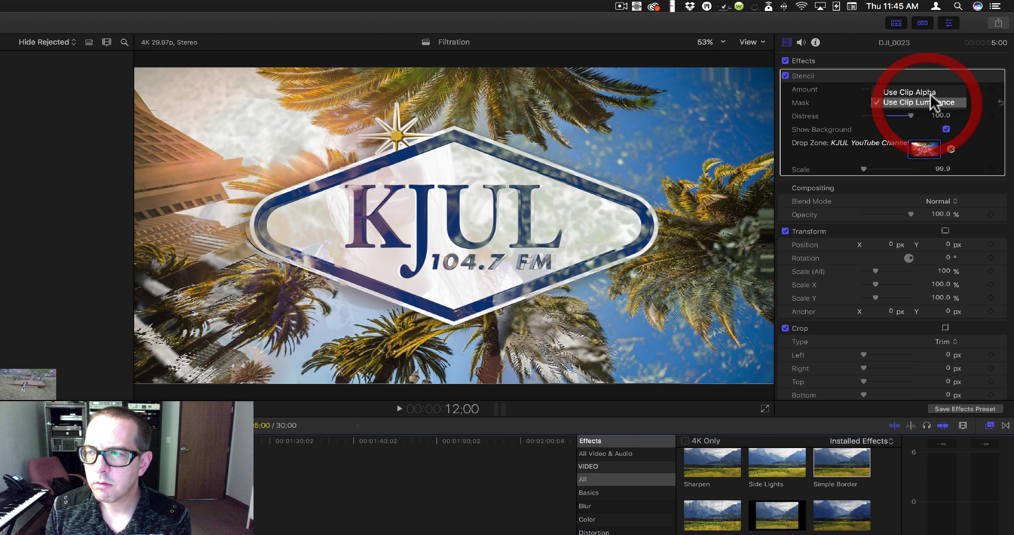
{"action": "left_click", "coordinate": [930, 95]}
- Try to reduce the Stencil's Scale below its minimum
{"action": "scroll", "coordinate": [899, 176], "scroll_direction": "down", "scroll_amount": 1}
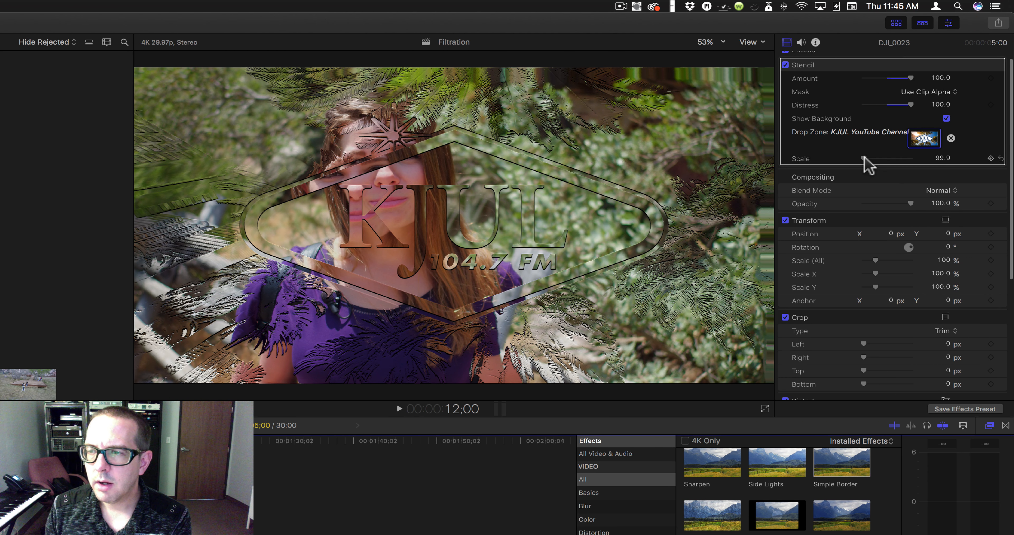
{"action": "mouse_move", "coordinate": [863, 158]}
{"action": "left_mouse_down"}
{"action": "mouse_move", "coordinate": [921, 158]}
{"action": "mouse_move", "coordinate": [851, 159]}
{"action": "left_mouse_up"}
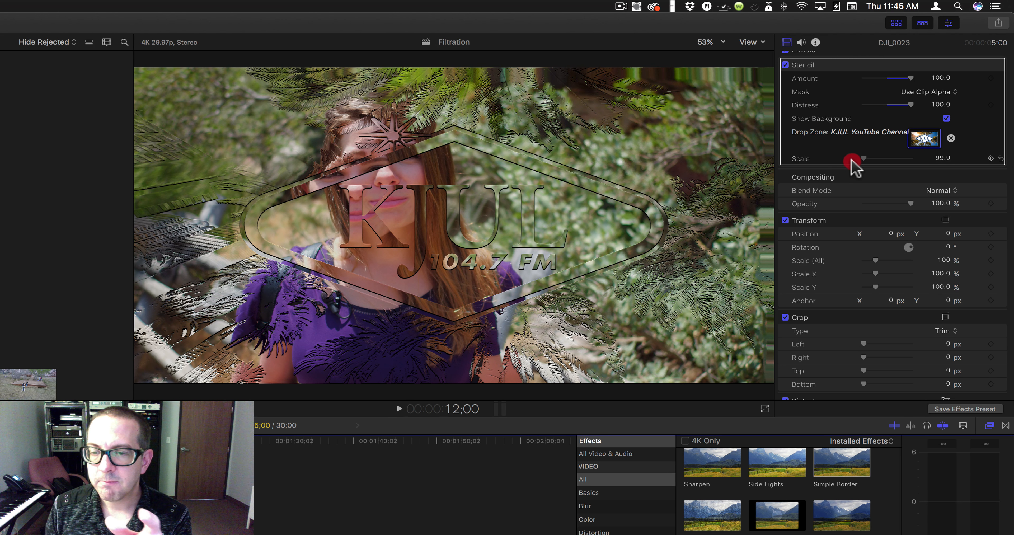
{"action": "mouse_move", "coordinate": [851, 159]}
{"action": "left_mouse_down"}
{"action": "mouse_move", "coordinate": [922, 158]}
{"action": "mouse_move", "coordinate": [855, 166]}
{"action": "left_mouse_up"}
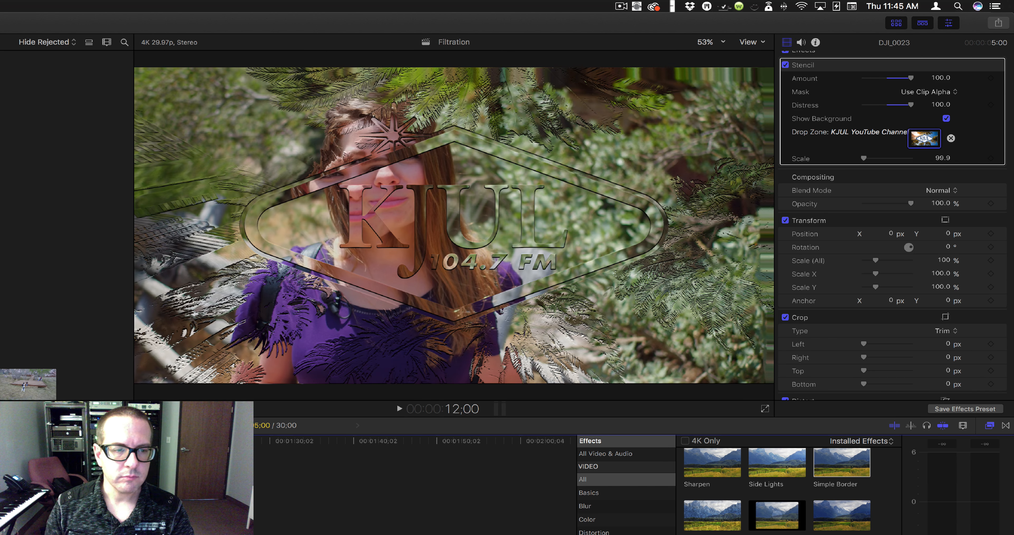
- Replace the Stencil's drop zone source with the VHR White Logo Only Alpha clip
{"action": "scroll", "coordinate": [67, 236], "scroll_direction": "down", "scroll_amount": 5}
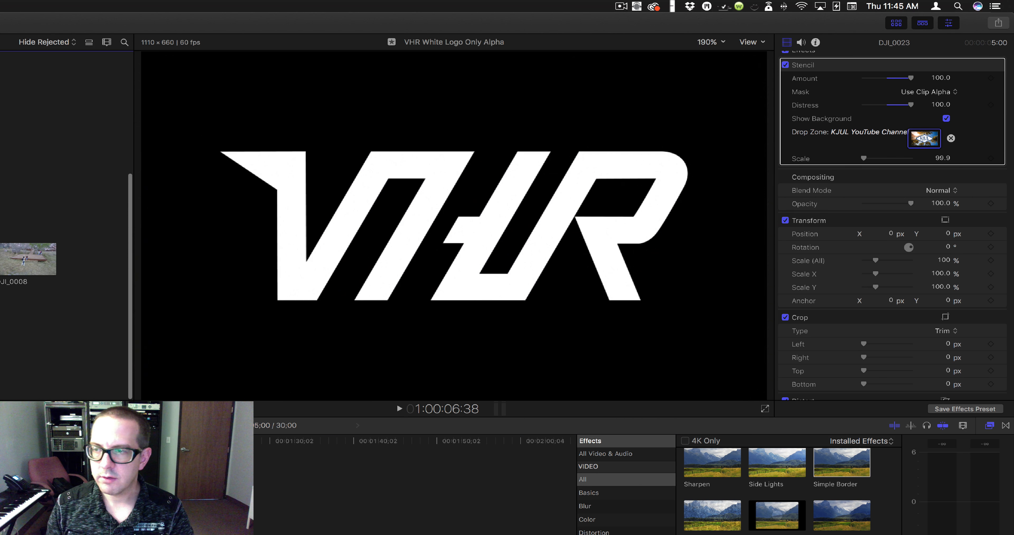
{"action": "left_click", "coordinate": [1, 252]}
{"action": "left_click", "coordinate": [1, 480]}
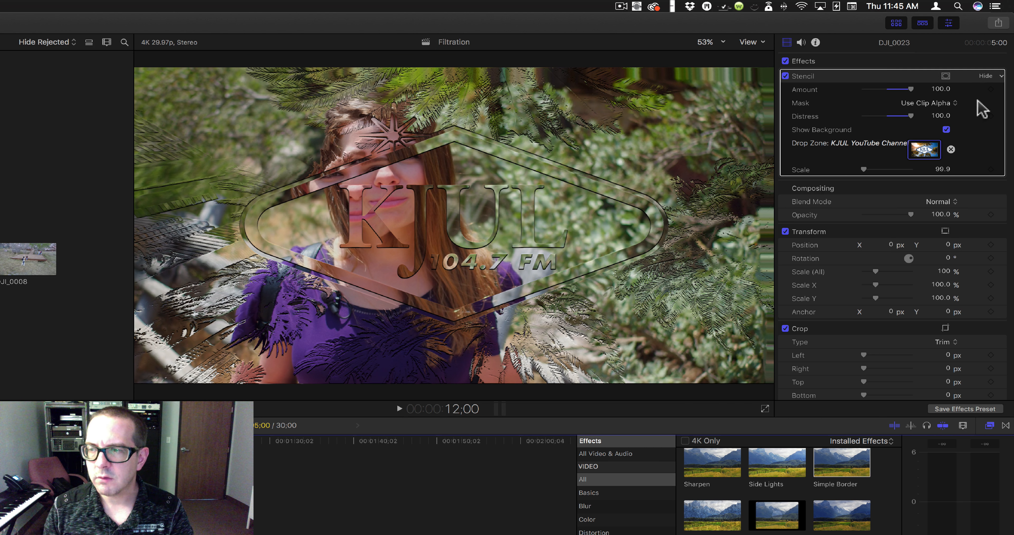
{"action": "left_click", "coordinate": [920, 152]}
{"action": "left_click", "coordinate": [1, 252]}
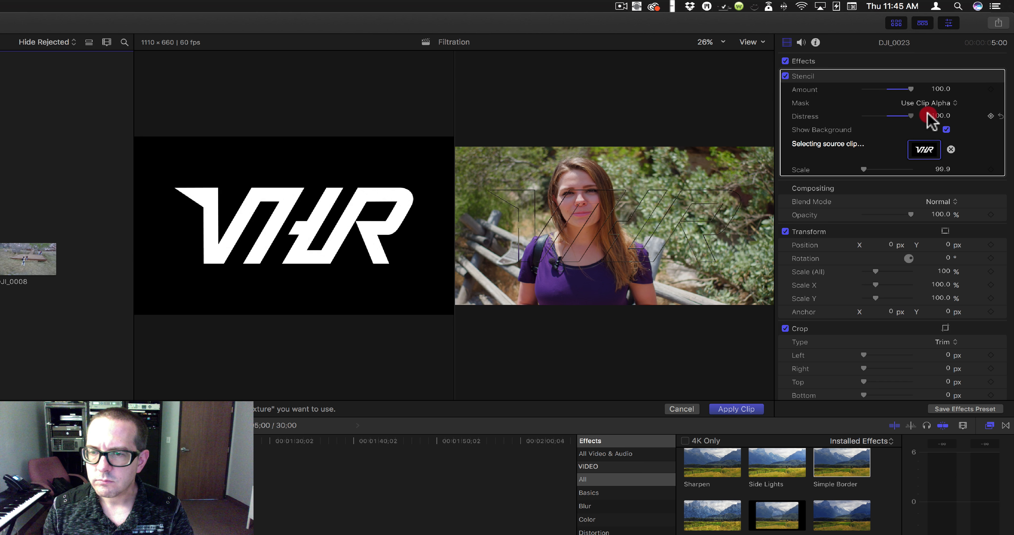
{"action": "left_click", "coordinate": [746, 409]}
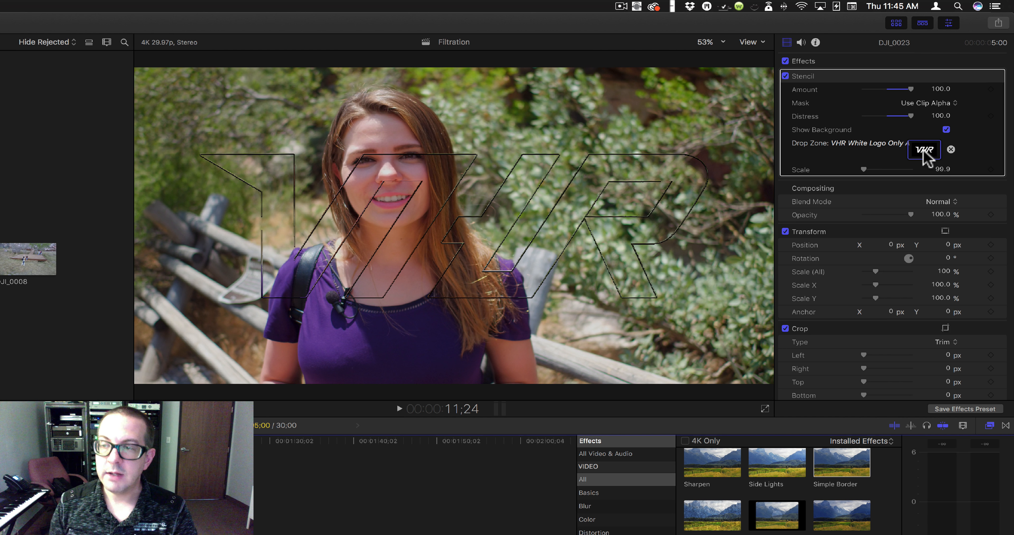
- Compare the DJI_0023 clip with and without the Stencil effect, leaving the effect enabled
{"action": "left_click", "coordinate": [785, 76]}
{"action": "left_click", "coordinate": [785, 76]}
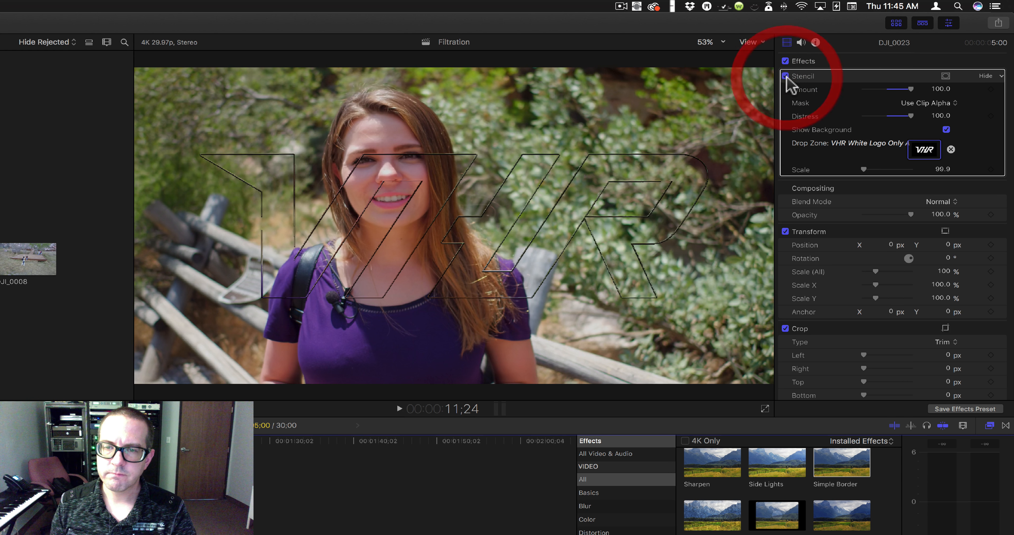
{"action": "left_click", "coordinate": [785, 76]}
{"action": "left_click", "coordinate": [785, 76]}
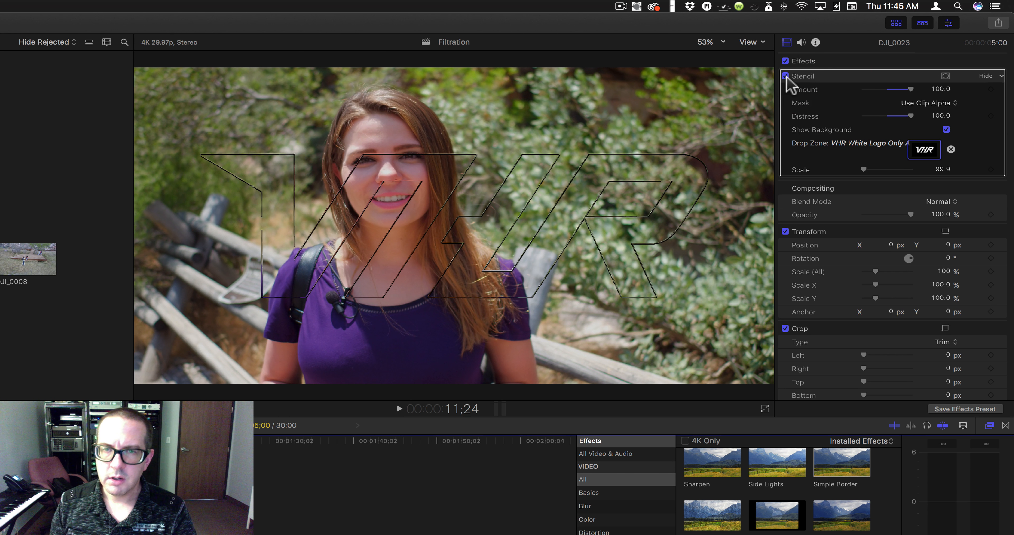
{"action": "left_click", "coordinate": [785, 76]}
{"action": "left_click", "coordinate": [785, 76]}
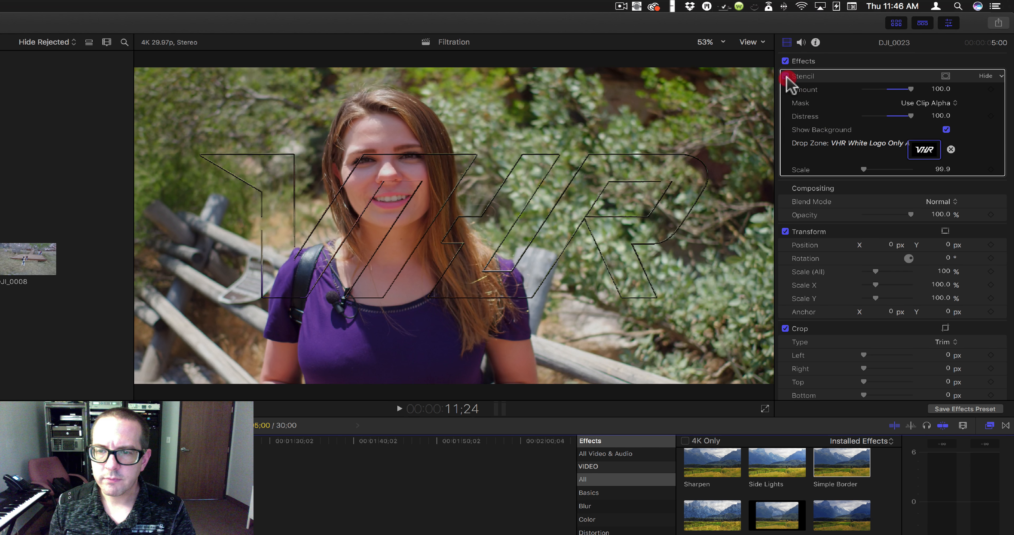
{"action": "left_click", "coordinate": [785, 76]}
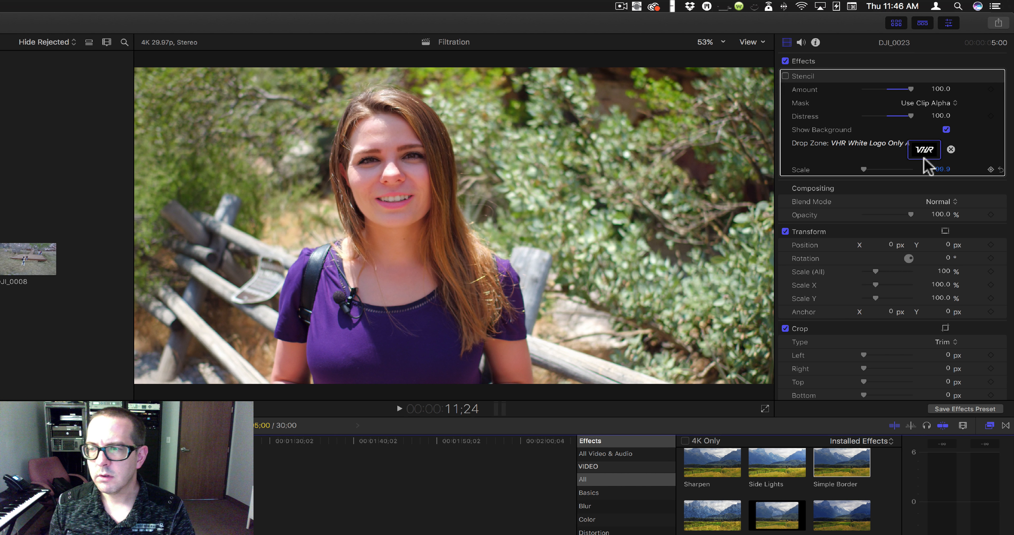
{"action": "left_click", "coordinate": [785, 76]}
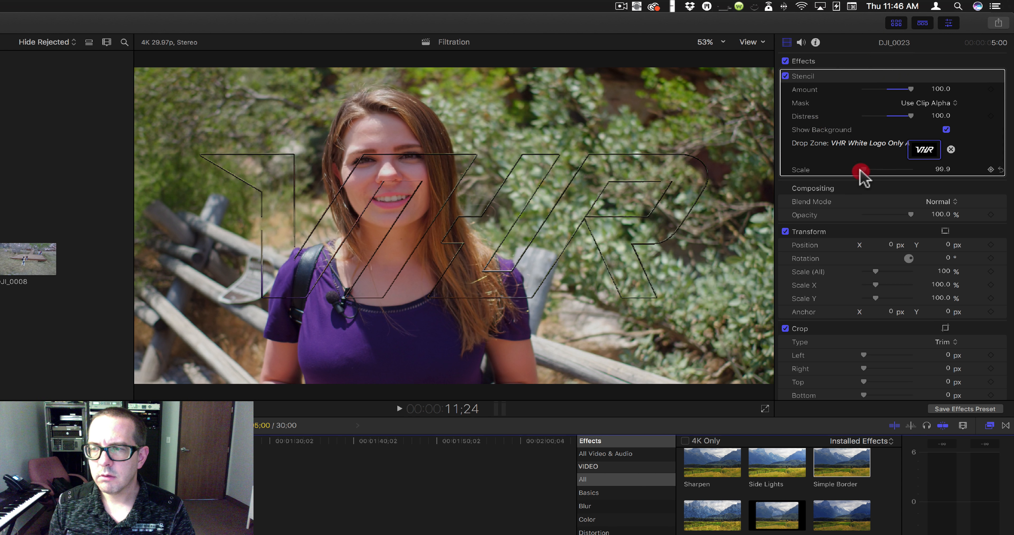
- Try enlarging the Stencil's Scale to about 109 and return it to 99.9
{"action": "mouse_move", "coordinate": [859, 172]}
{"action": "left_mouse_down"}
{"action": "mouse_move", "coordinate": [928, 173]}
{"action": "mouse_move", "coordinate": [851, 173]}
{"action": "mouse_move", "coordinate": [914, 173]}
{"action": "mouse_move", "coordinate": [864, 175]}
{"action": "left_mouse_up"}
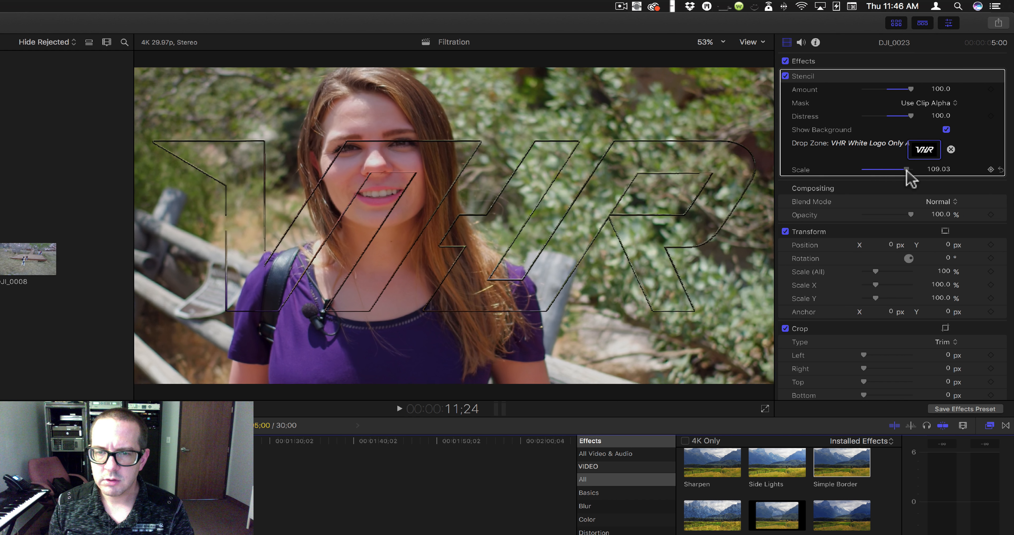
{"action": "left_click", "coordinate": [864, 169]}
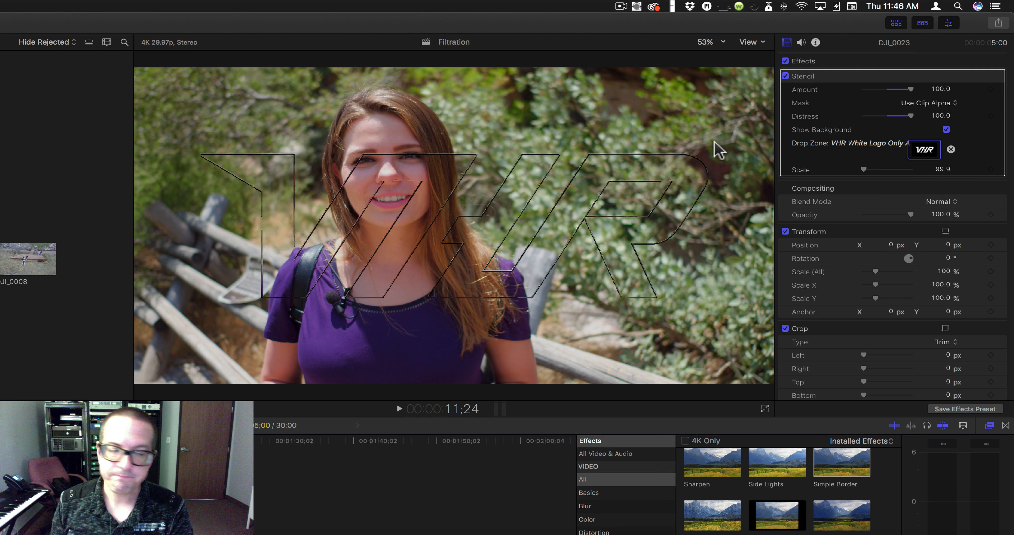
{"action": "key", "text": "Down"}
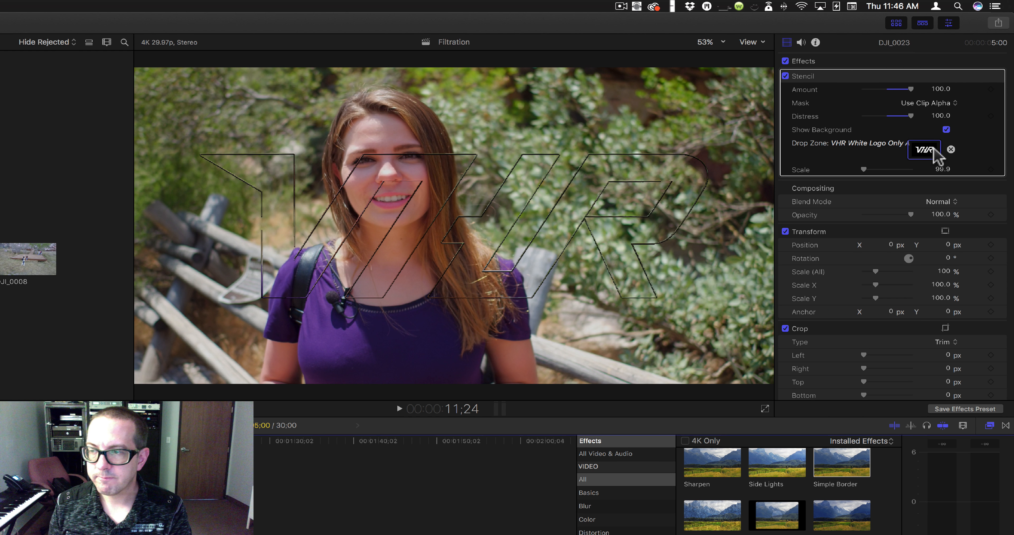
- Clear the Stencil's drop zone source and apply the KJUL YouTube Channel art clip in its place
{"action": "left_click", "coordinate": [951, 149]}
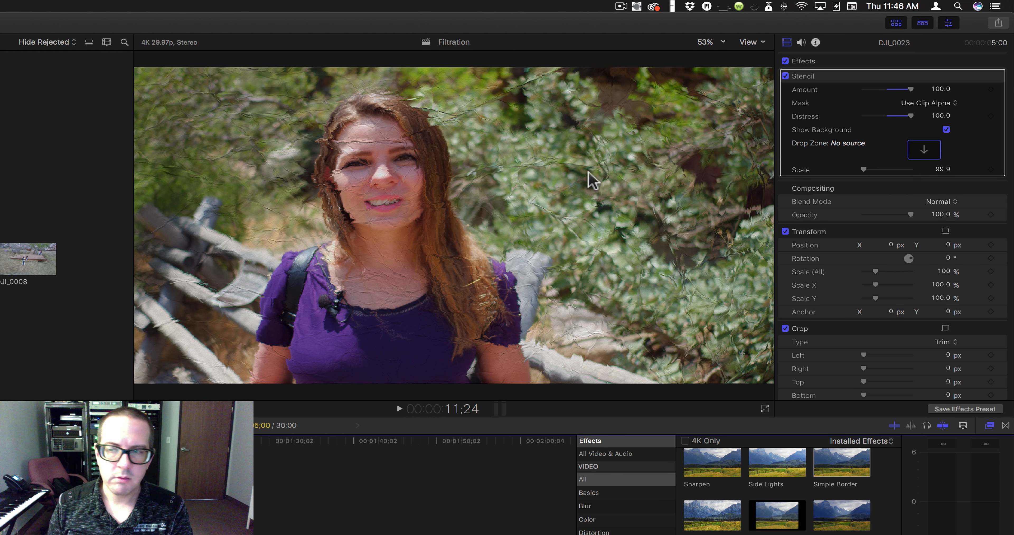
{"action": "left_click_drag", "start_coordinate": [863, 169], "coordinate": [821, 167]}
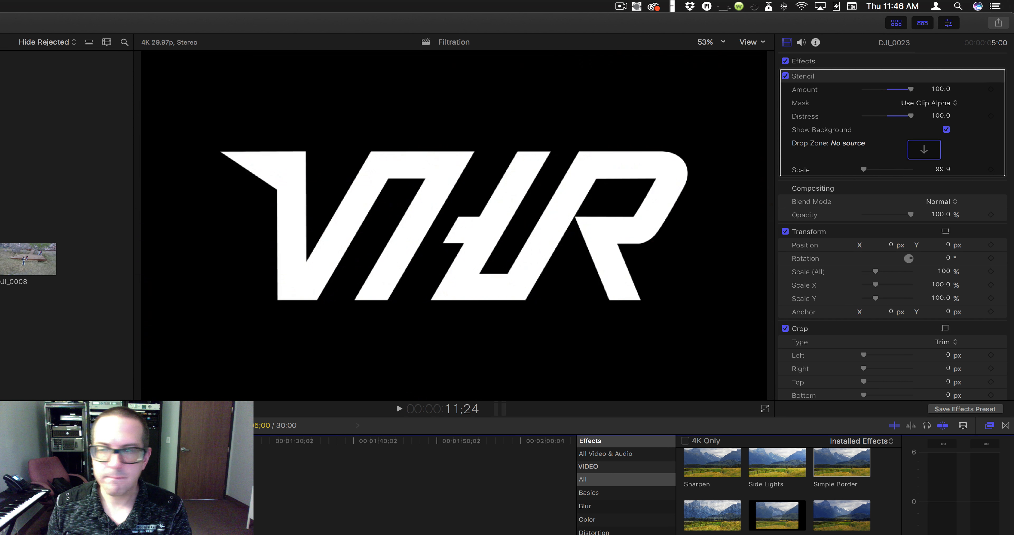
{"action": "left_click", "coordinate": [2, 177]}
{"action": "left_click", "coordinate": [1, 177]}
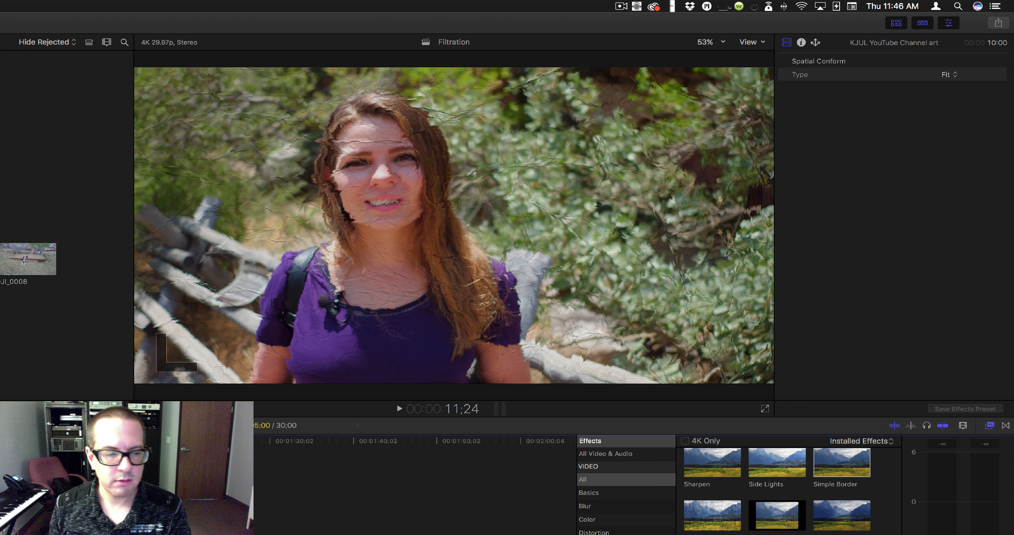
{"action": "left_click", "coordinate": [923, 150]}
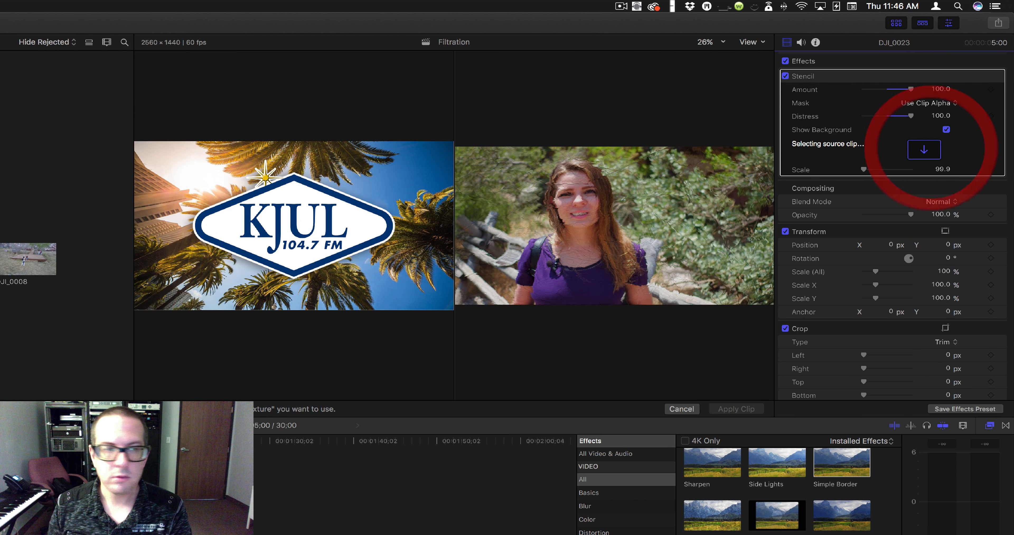
{"action": "left_click", "coordinate": [726, 409]}
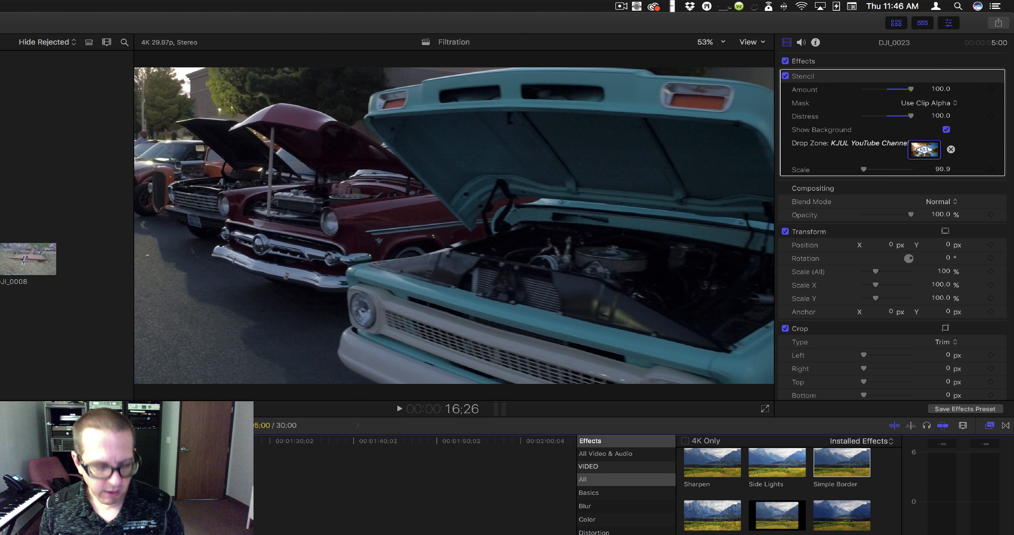
- Paste the Stencil effect and volume attributes copied from DJI_0023 onto the DJI_0051 and DJI_0025 clips
{"action": "left_click", "coordinate": [8, 492]}
{"action": "key", "text": "shift+super+v"}
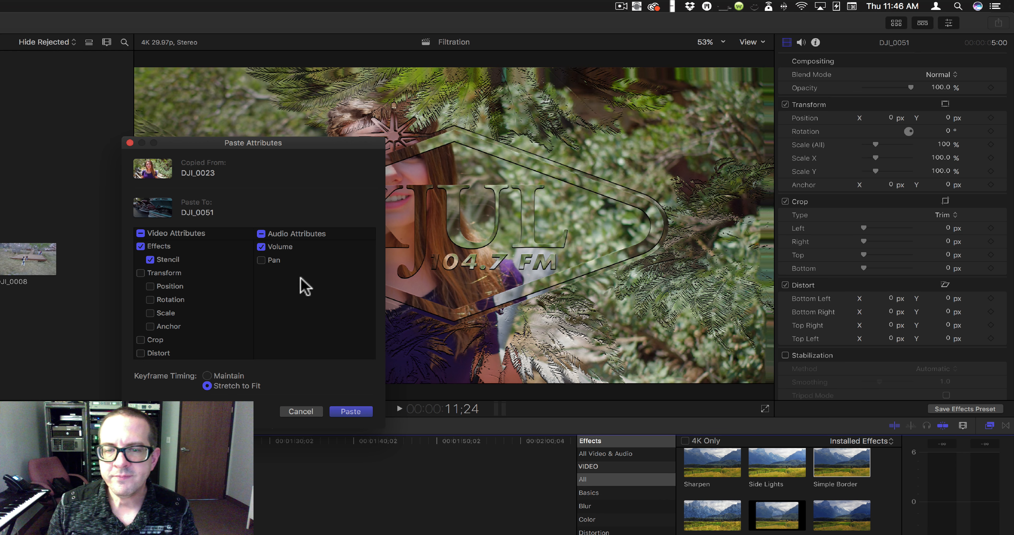
{"action": "left_click", "coordinate": [350, 411]}
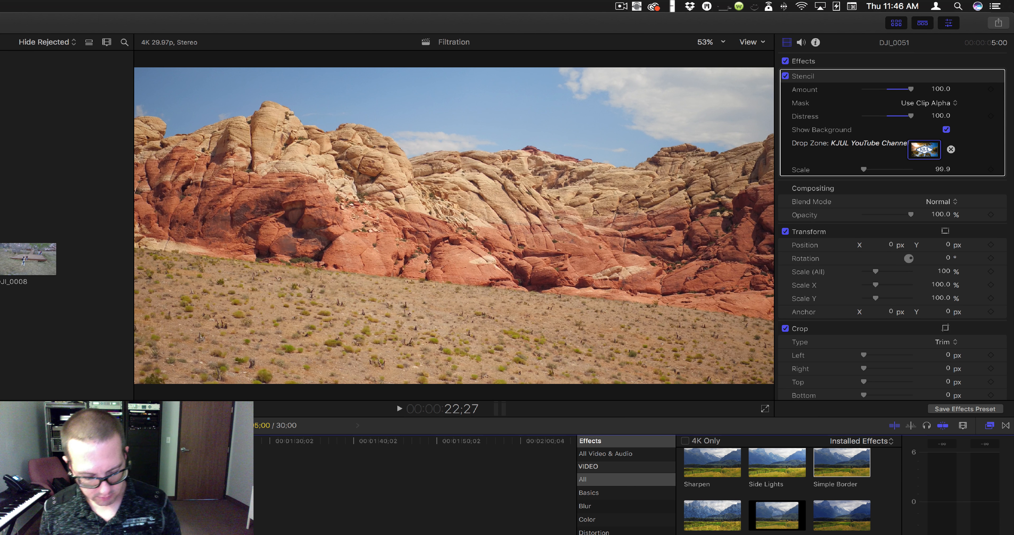
{"action": "key", "text": "shift+super+v"}
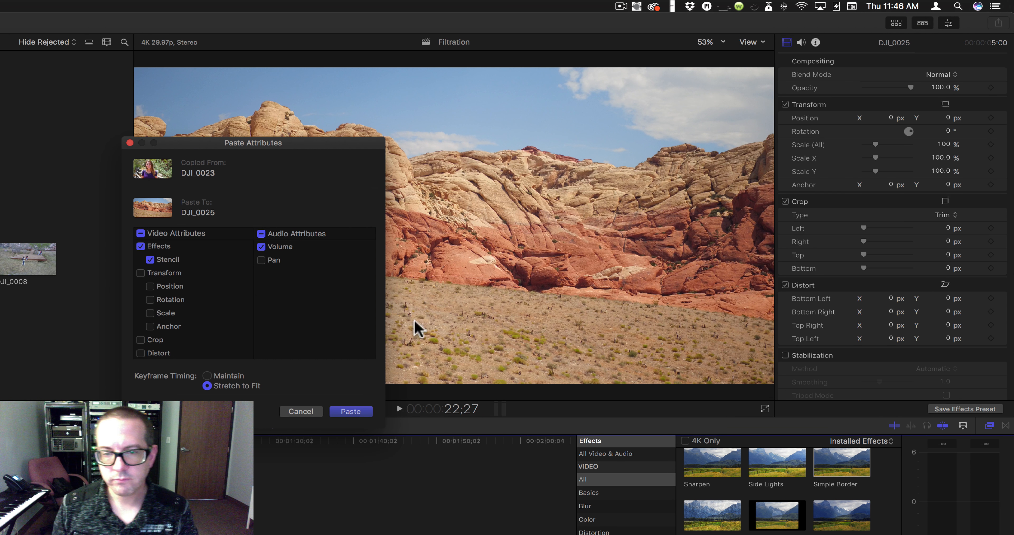
{"action": "left_click", "coordinate": [355, 412]}
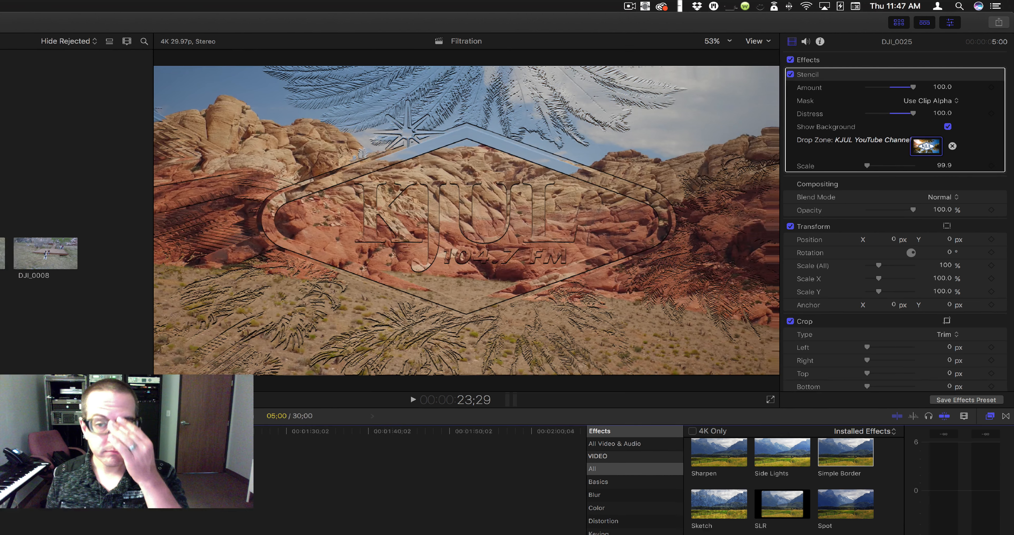
- Review the Stencil look on the timeline clips, skimming from DJI_0025 back to DJI_0023
{"action": "left_click", "coordinate": [151, 297]}
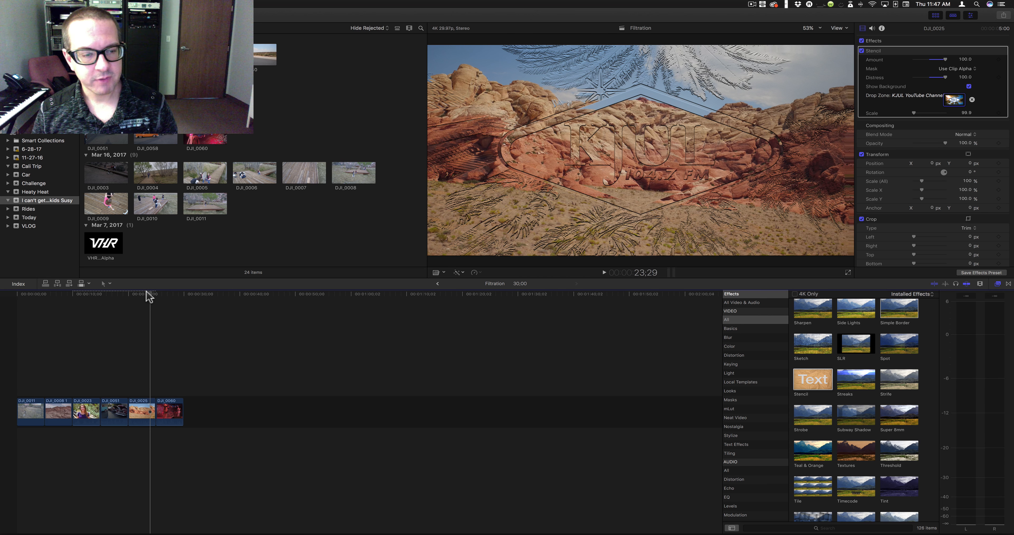
{"action": "left_click_drag", "start_coordinate": [135, 305], "coordinate": [86, 315]}
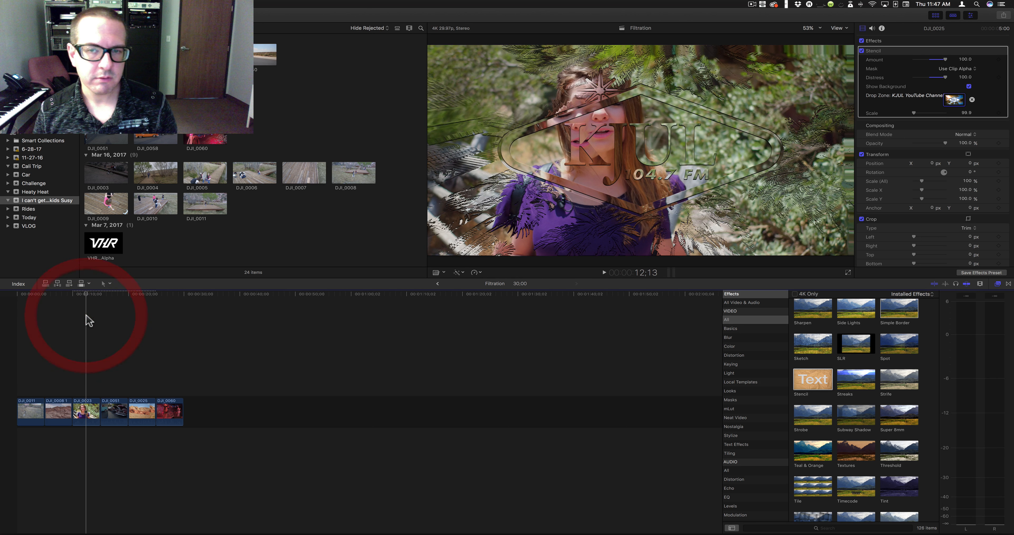